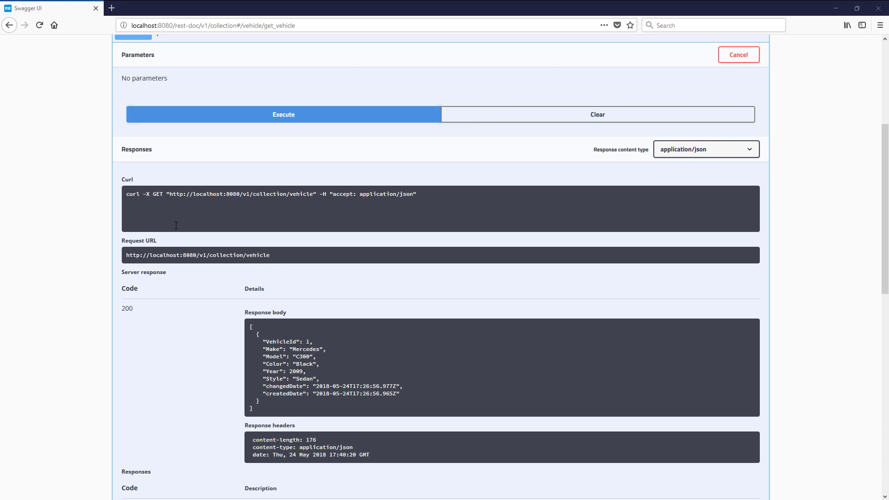
{"action": "scroll", "coordinate": [150, 255], "scroll_direction": "down", "scroll_amount": 5}
{"action": "scroll", "coordinate": [143, 262], "scroll_direction": "down", "scroll_amount": 2}
{"action": "scroll", "coordinate": [143, 262], "scroll_direction": "down", "scroll_amount": 3}
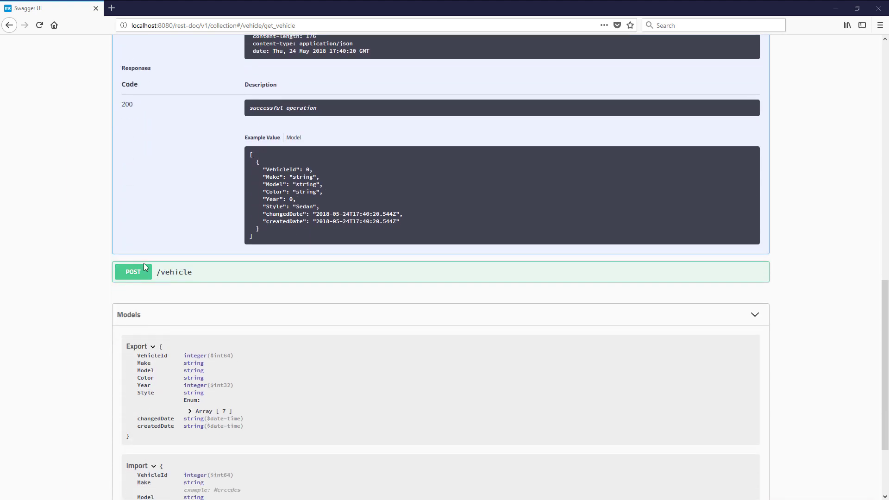
{"action": "scroll", "coordinate": [141, 261], "scroll_direction": "down", "scroll_amount": 1}
Replace the POST /vehicle request body with the copied Jaguar XKE and Ford F150 JSON array
{"action": "left_click", "coordinate": [132, 204]}
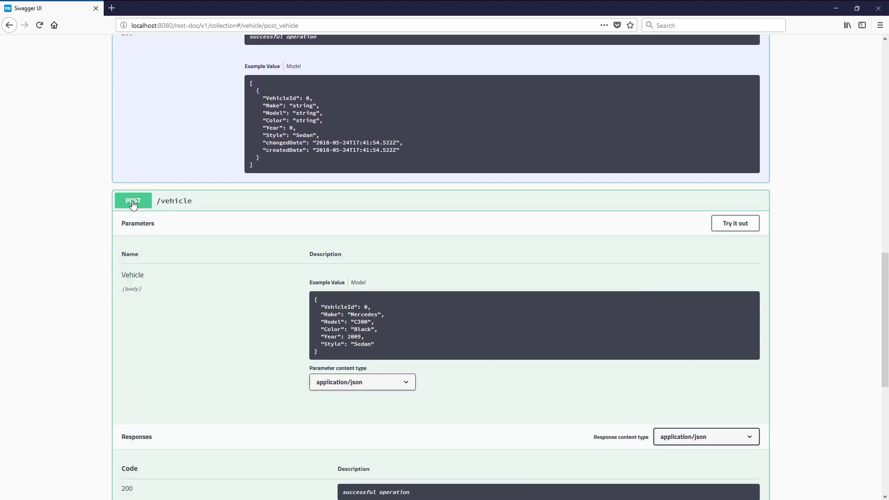
{"action": "left_click", "coordinate": [717, 225]}
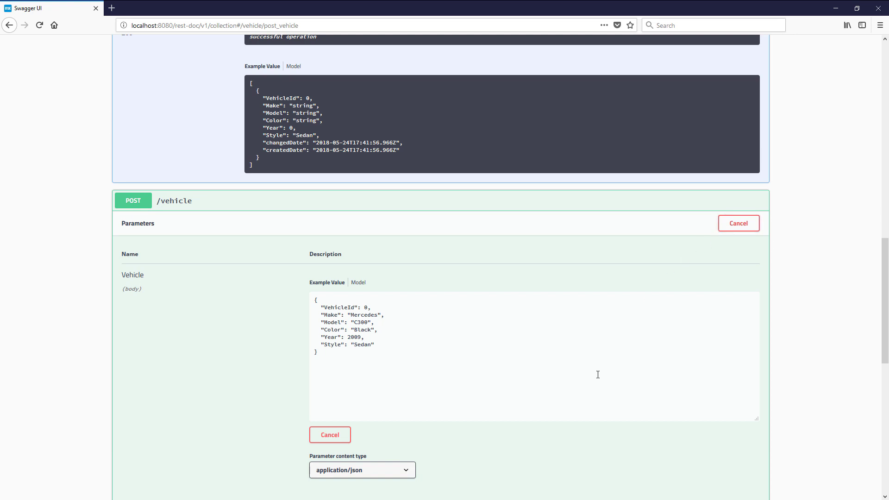
{"action": "left_click_drag", "start_coordinate": [597, 374], "coordinate": [323, 282]}
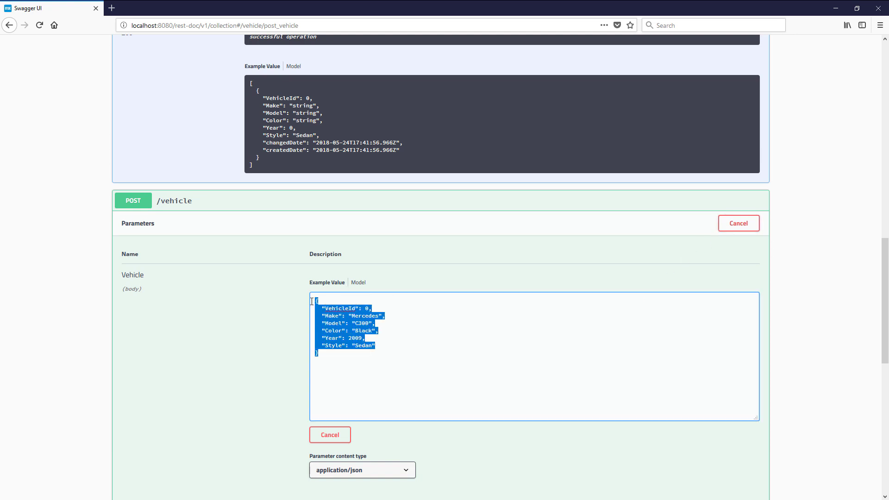
{"action": "type", "text": "{}"}
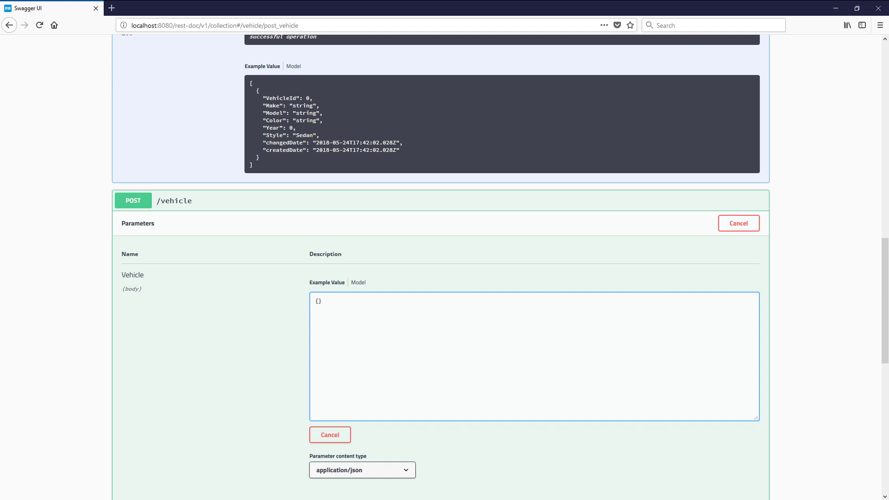
{"action": "key", "text": "alt+Tab"}
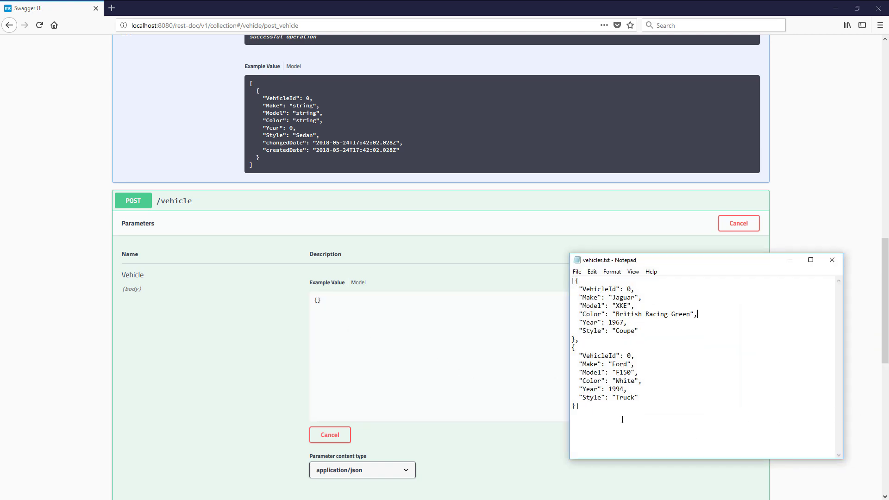
{"action": "left_click_drag", "start_coordinate": [613, 411], "coordinate": [544, 270]}
{"action": "key", "text": "ctrl+c"}
{"action": "left_click", "coordinate": [405, 321]}
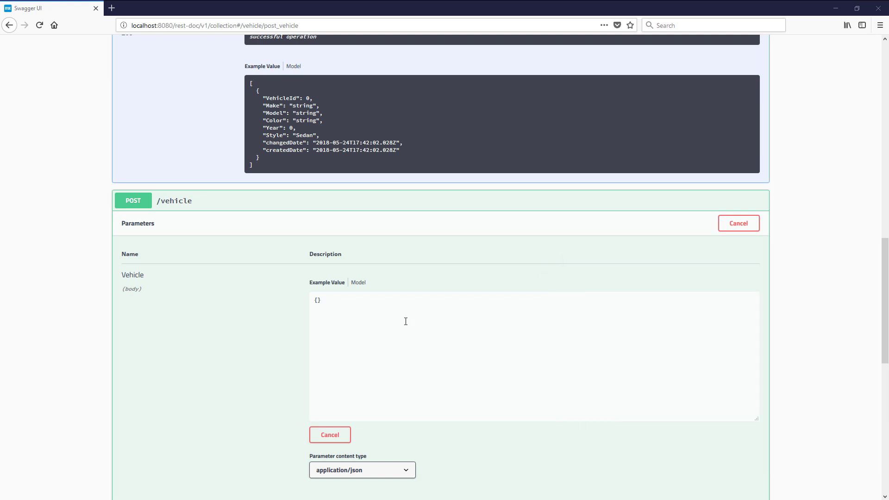
{"action": "key", "text": "ctrl+v"}
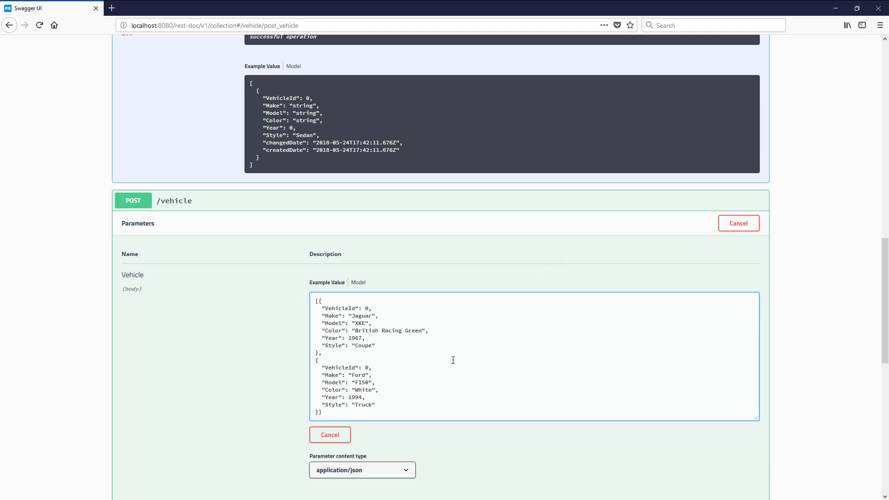
{"action": "scroll", "coordinate": [452, 361], "scroll_direction": "down", "scroll_amount": 3}
{"action": "left_click", "coordinate": [446, 411]}
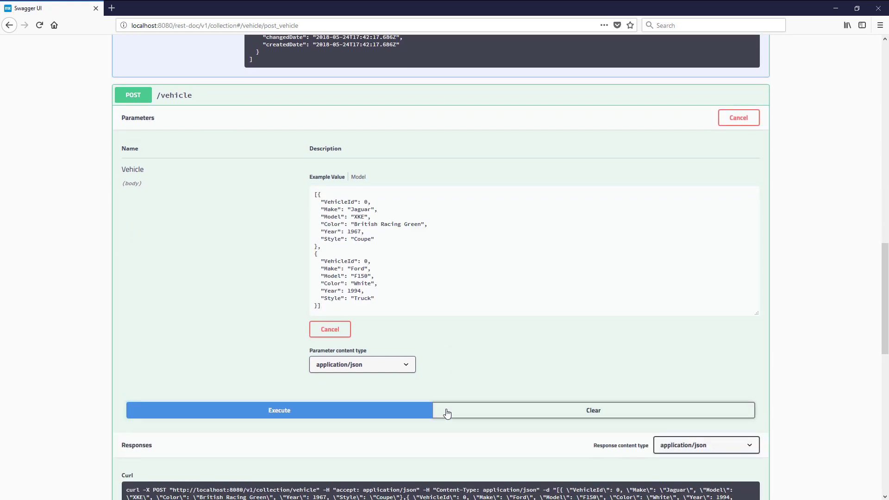
{"action": "scroll", "coordinate": [446, 414], "scroll_direction": "down", "scroll_amount": 7}
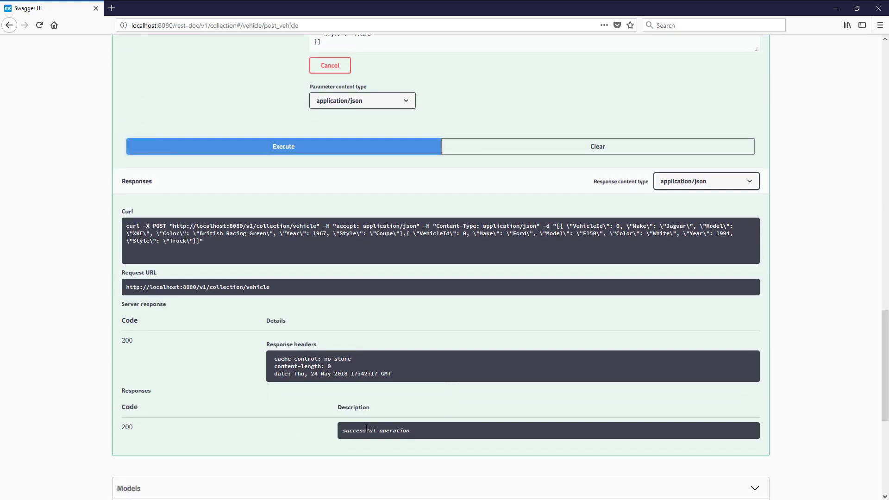
{"action": "scroll", "coordinate": [317, 292], "scroll_direction": "up", "scroll_amount": 5}
{"action": "scroll", "coordinate": [320, 319], "scroll_direction": "up", "scroll_amount": 5}
{"action": "scroll", "coordinate": [323, 341], "scroll_direction": "up", "scroll_amount": 3}
{"action": "scroll", "coordinate": [322, 341], "scroll_direction": "up", "scroll_amount": 3}
{"action": "scroll", "coordinate": [322, 341], "scroll_direction": "up", "scroll_amount": 1}
{"action": "scroll", "coordinate": [314, 309], "scroll_direction": "up", "scroll_amount": 4}
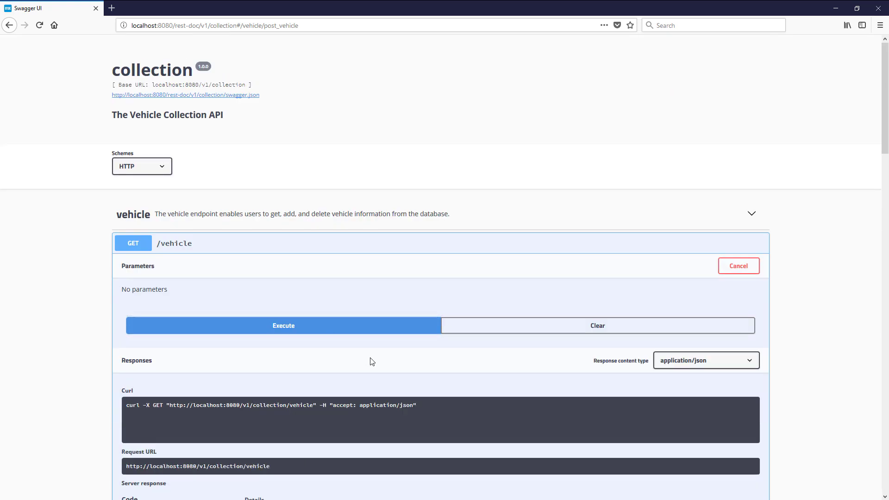
{"action": "scroll", "coordinate": [368, 361], "scroll_direction": "down", "scroll_amount": 5}
{"action": "scroll", "coordinate": [370, 361], "scroll_direction": "down", "scroll_amount": 1}
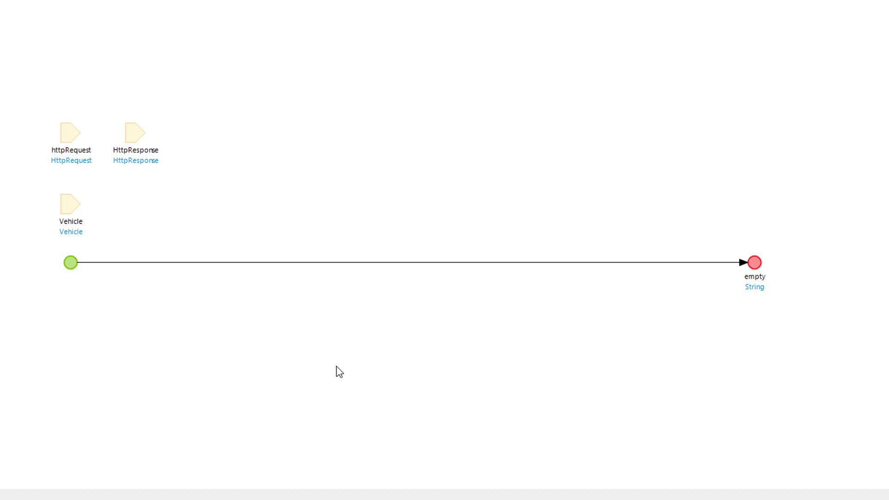
Change the Vehicle parameter to a List of Vehicle named VehicleList
{"action": "double_click", "coordinate": [71, 207]}
{"action": "left_click", "coordinate": [505, 264]}
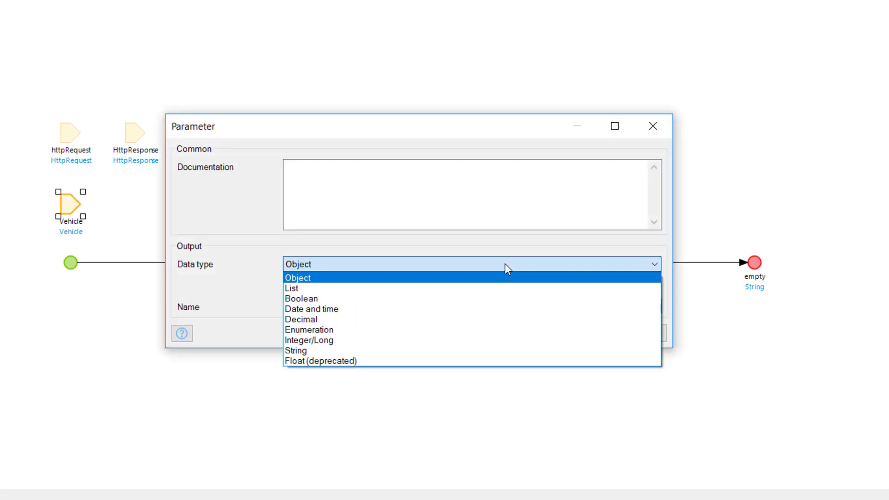
{"action": "left_click", "coordinate": [509, 288]}
{"action": "left_click", "coordinate": [493, 303]}
{"action": "type", "text": "ist"}
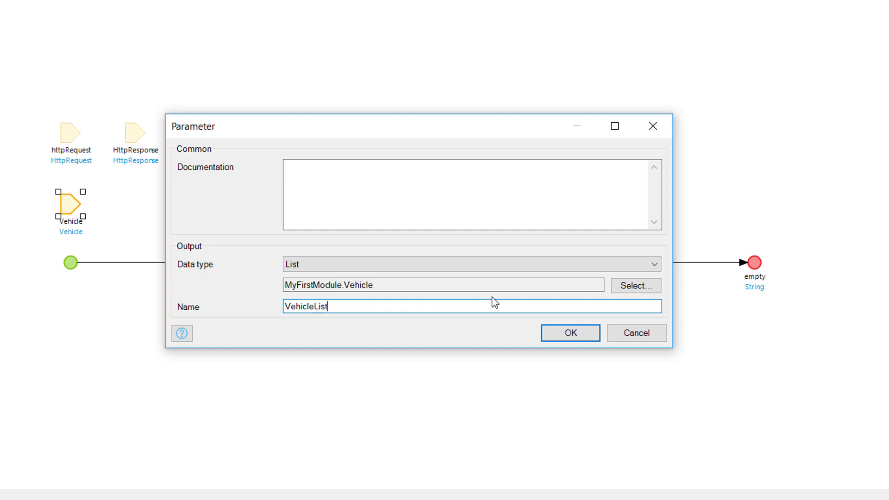
{"action": "left_click", "coordinate": [552, 338]}
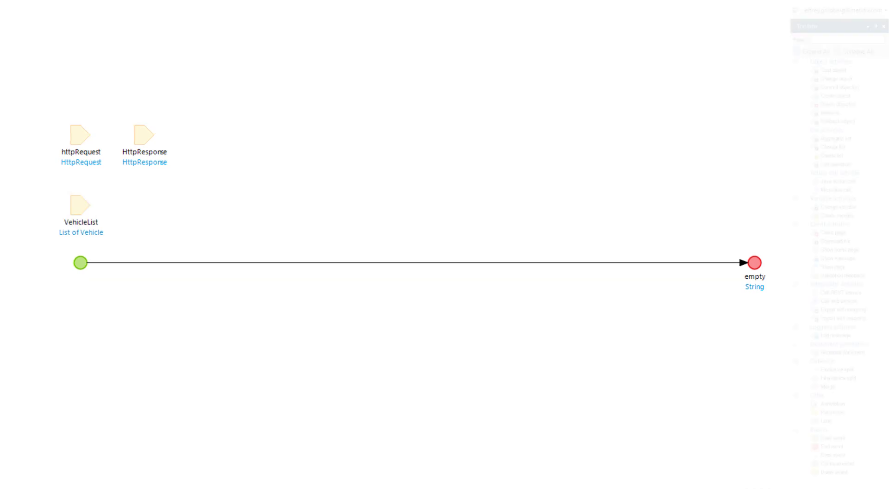
Add an Export with mapping activity using VehicleExport, output to string variable VehicleJSON
{"action": "mouse_move", "coordinate": [843, 310]}
{"action": "left_mouse_down"}
{"action": "mouse_move", "coordinate": [723, 210]}
{"action": "mouse_move", "coordinate": [229, 263]}
{"action": "left_mouse_up"}
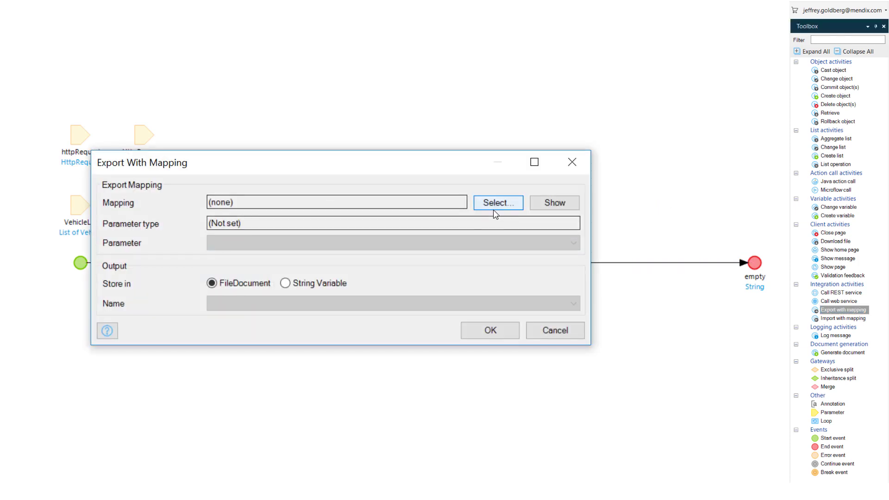
{"action": "left_click", "coordinate": [493, 203]}
{"action": "key", "text": "Return"}
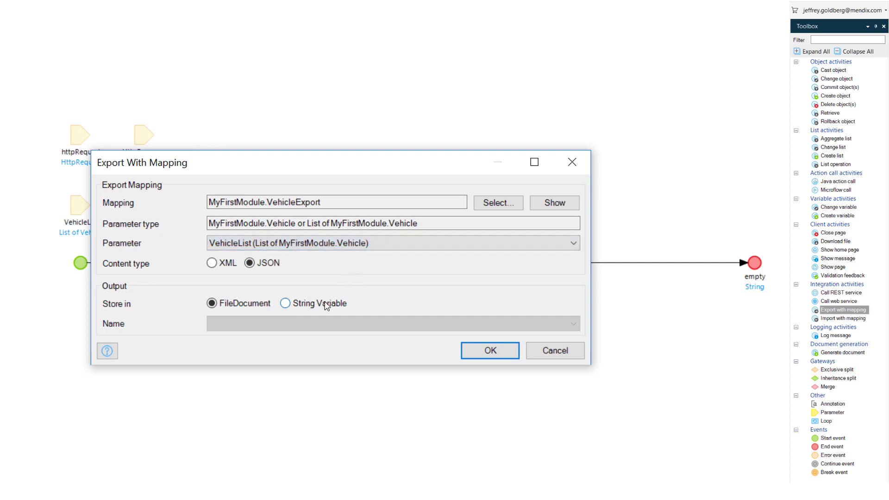
{"action": "left_click", "coordinate": [285, 304]}
{"action": "type", "text": "VehicleJSON"}
{"action": "left_click", "coordinate": [491, 368]}
{"action": "left_click_drag", "start_coordinate": [836, 78], "coordinate": [381, 260]}
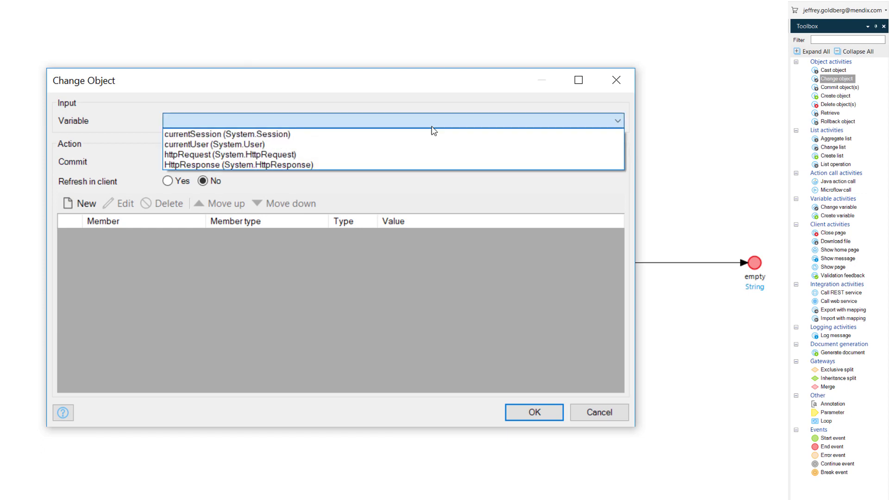
Change the HttpResponse object, setting its StatusCode to 201
{"action": "left_click", "coordinate": [425, 167]}
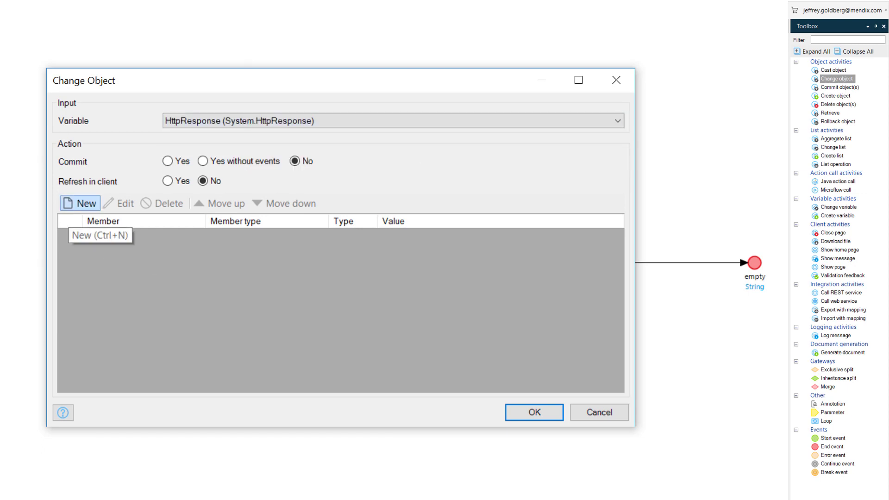
{"action": "left_click", "coordinate": [69, 203]}
{"action": "key", "text": "Return"}
{"action": "type", "text": "201"}
{"action": "left_click", "coordinate": [512, 447]}
Set the HttpResponse HttpVersion to 'HTTP/1.1'
{"action": "left_click", "coordinate": [87, 203]}
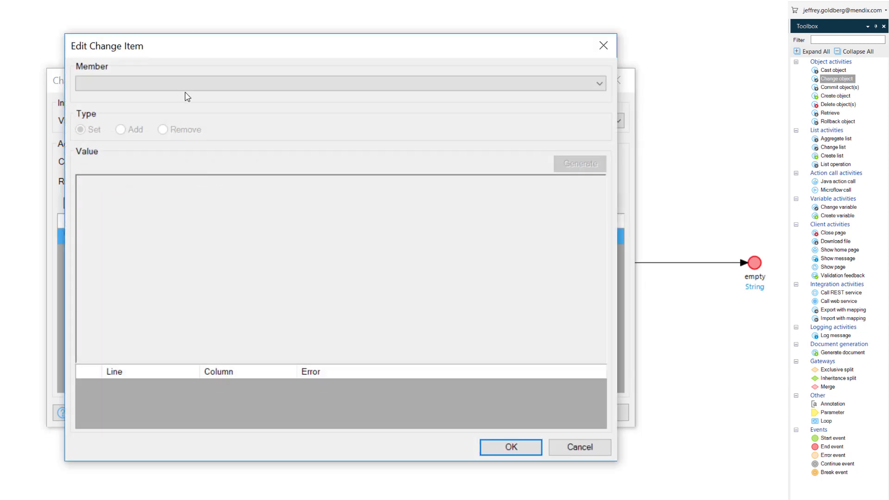
{"action": "left_click", "coordinate": [185, 84]}
{"action": "left_click", "coordinate": [185, 118]}
{"action": "type", "text": "'HTTP/1.1'"}
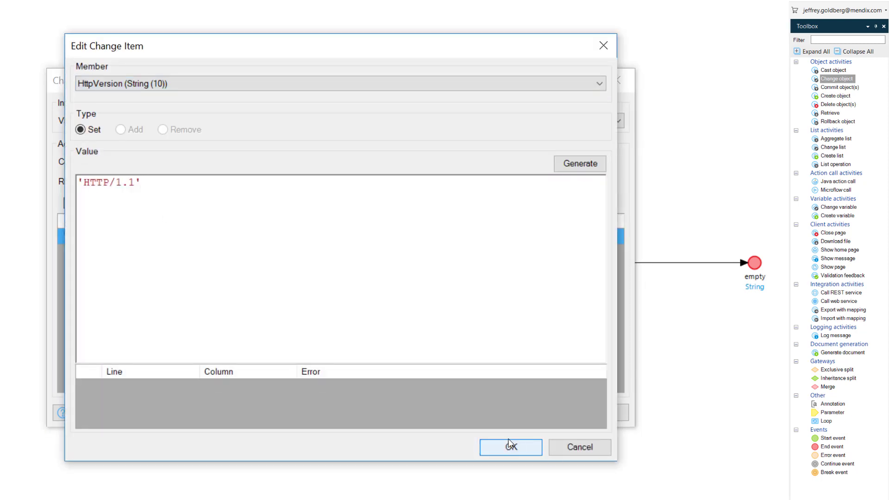
{"action": "left_click", "coordinate": [512, 446]}
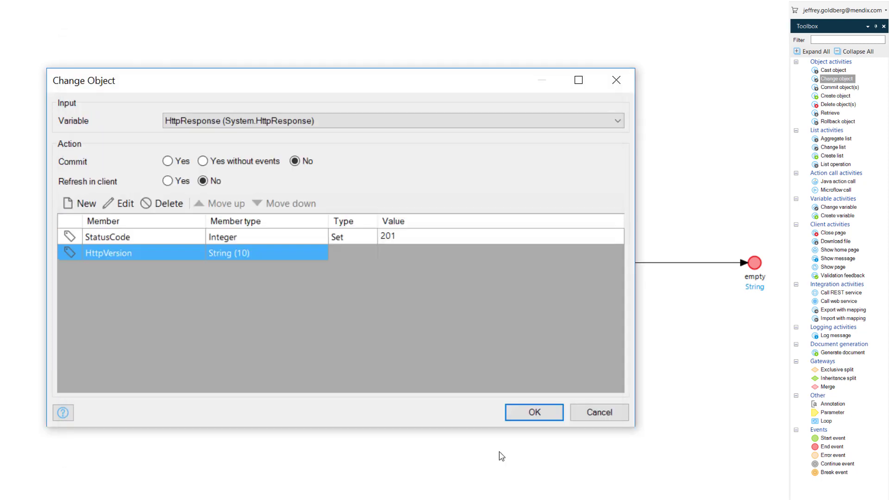
Set the HttpResponse Content to $VehicleJSON and confirm the changes
{"action": "left_click", "coordinate": [82, 204]}
{"action": "left_click", "coordinate": [148, 83]}
{"action": "left_click", "coordinate": [148, 128]}
{"action": "left_click", "coordinate": [131, 188]}
{"action": "type", "text": "$"}
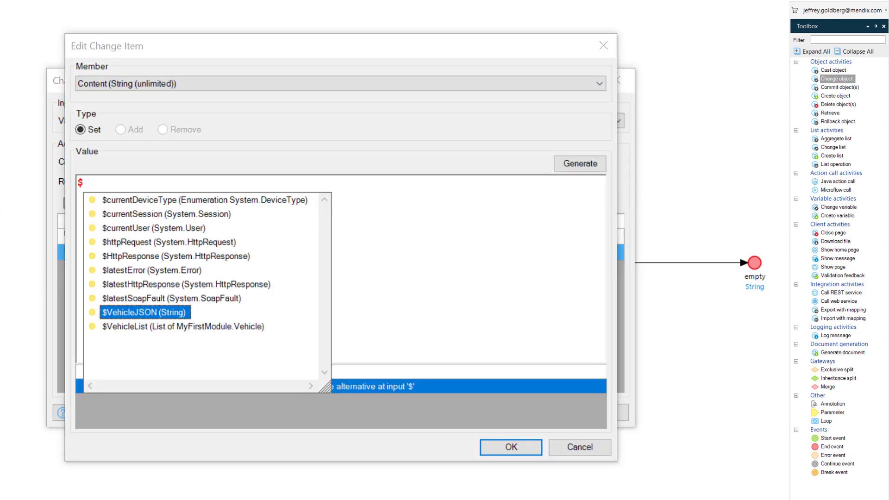
{"action": "double_click", "coordinate": [130, 312]}
{"action": "left_click", "coordinate": [488, 445]}
{"action": "left_click", "coordinate": [514, 417]}
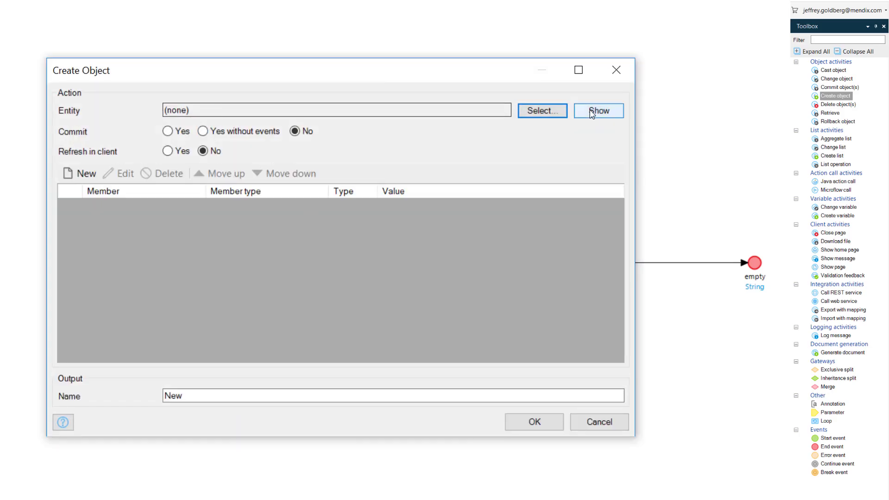
Create a System.HttpHeader object with Key set to 'Content-Type'
{"action": "key", "text": "Return"}
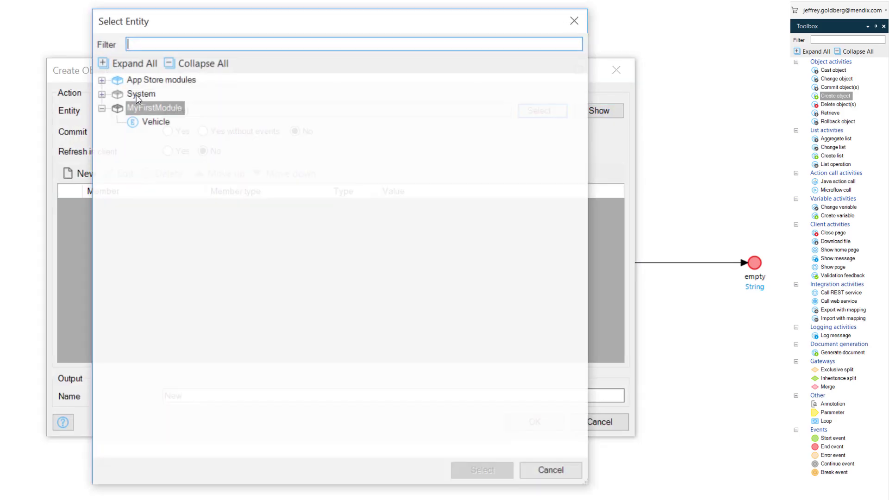
{"action": "left_click", "coordinate": [101, 93]}
{"action": "double_click", "coordinate": [142, 136]}
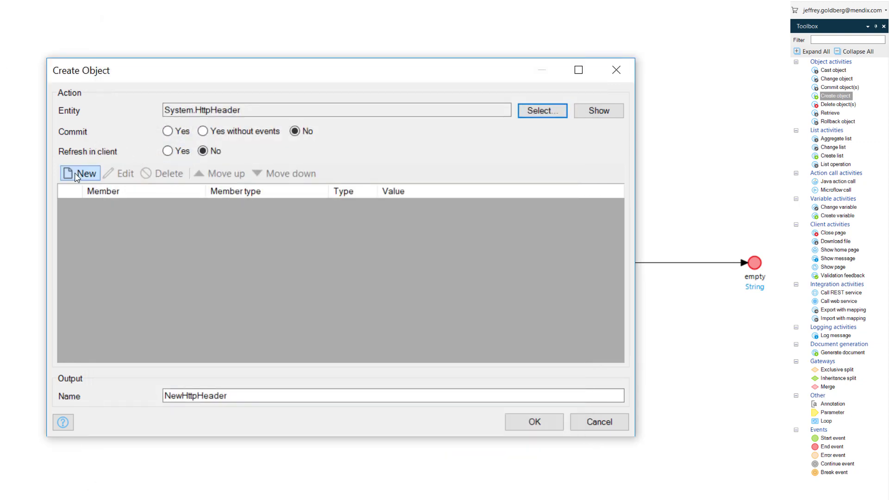
{"action": "left_click", "coordinate": [81, 175]}
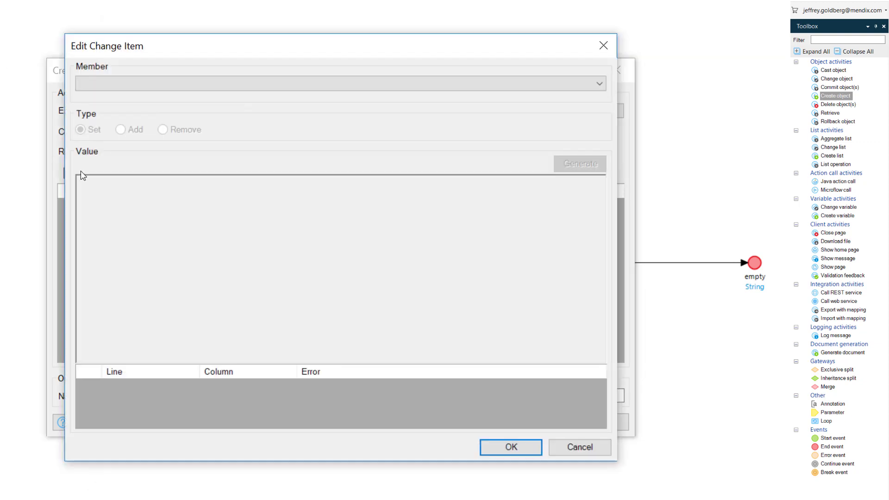
{"action": "left_click", "coordinate": [204, 88]}
{"action": "type", "text": "'Content-Type'"}
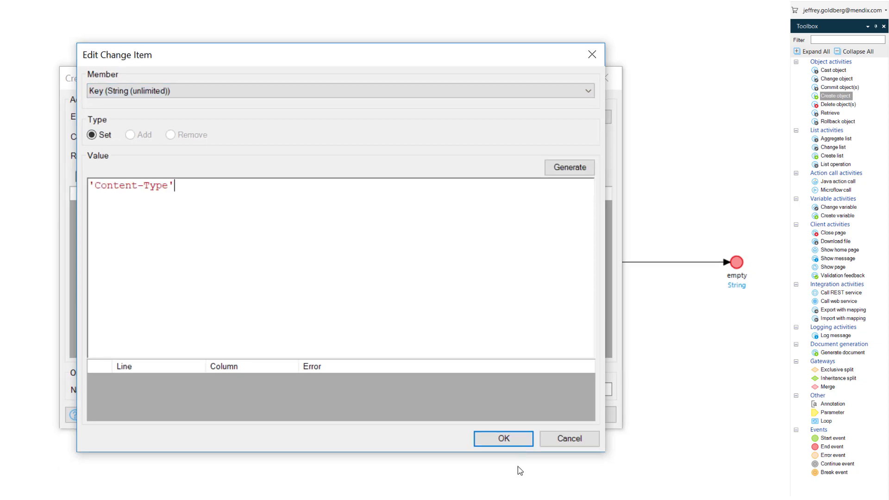
{"action": "left_click", "coordinate": [512, 447]}
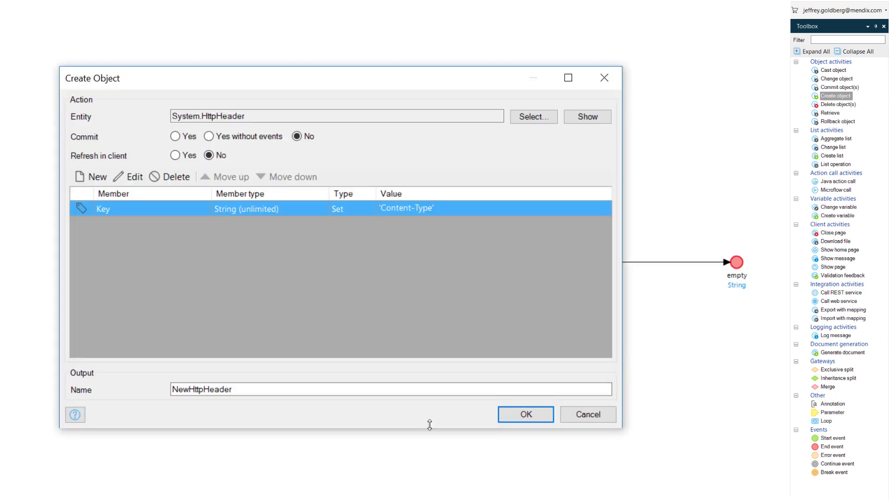
Set the new header's Value to 'APPLICATION/JSON'
{"action": "left_click", "coordinate": [96, 180]}
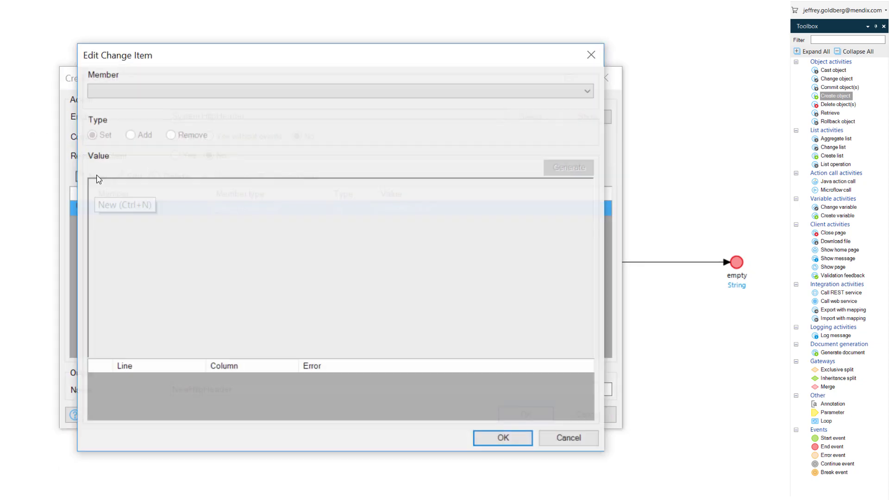
{"action": "left_click", "coordinate": [146, 93]}
{"action": "left_click", "coordinate": [143, 112]}
{"action": "left_click", "coordinate": [136, 193]}
{"action": "type", "text": "'APPLICATION/JSON'"}
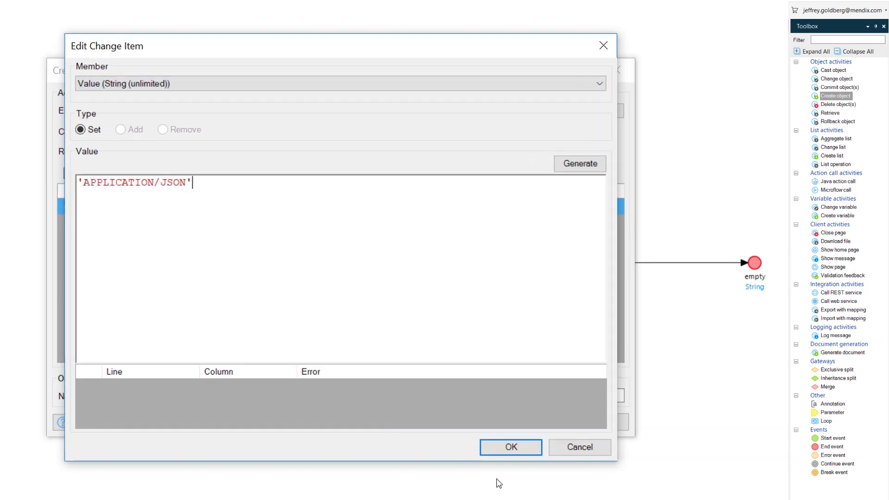
{"action": "left_click", "coordinate": [504, 439]}
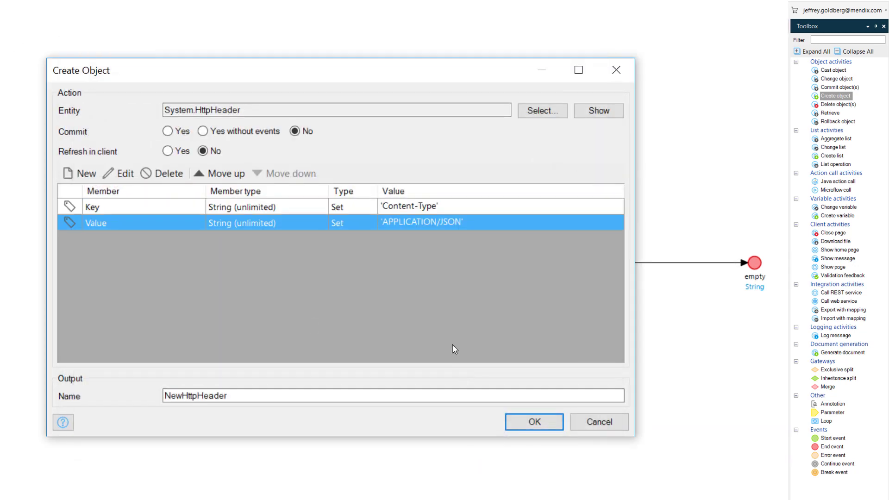
Link the header to $HttpResponse through HttpHeaders and finish the Create object activity
{"action": "left_click", "coordinate": [80, 174]}
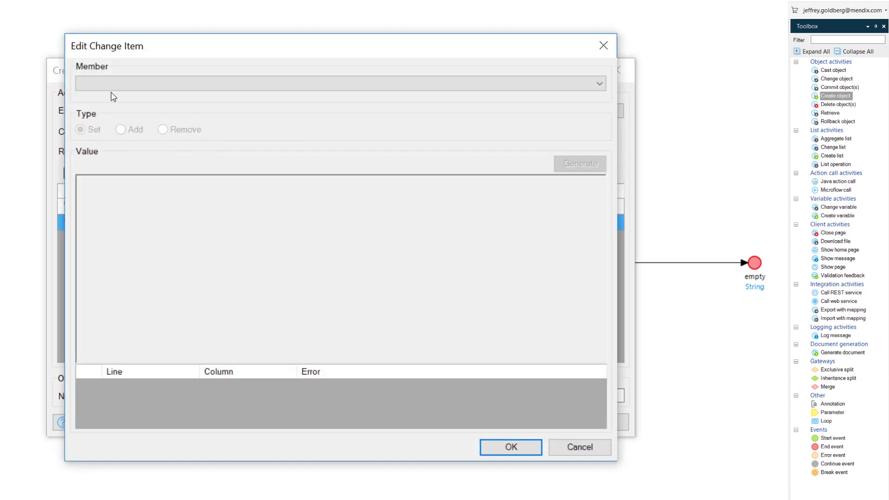
{"action": "left_click", "coordinate": [111, 86]}
{"action": "left_click", "coordinate": [139, 115]}
{"action": "left_click", "coordinate": [150, 213]}
{"action": "type", "text": "$"}
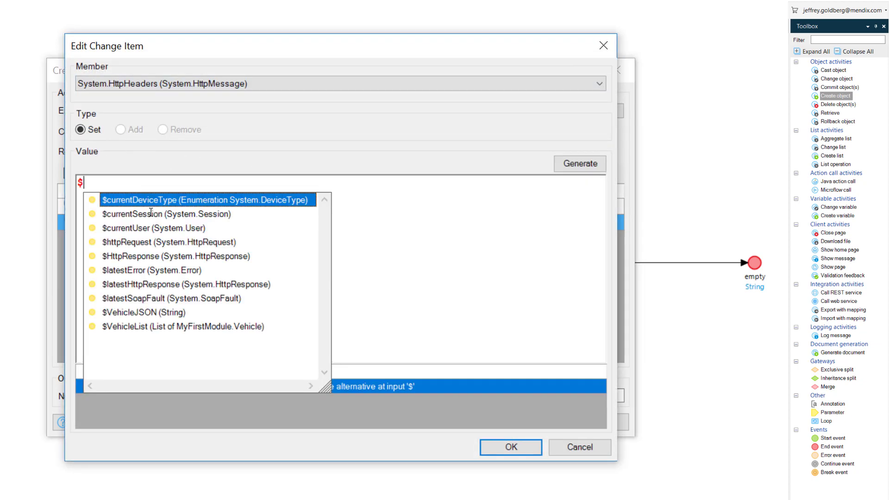
{"action": "double_click", "coordinate": [129, 256]}
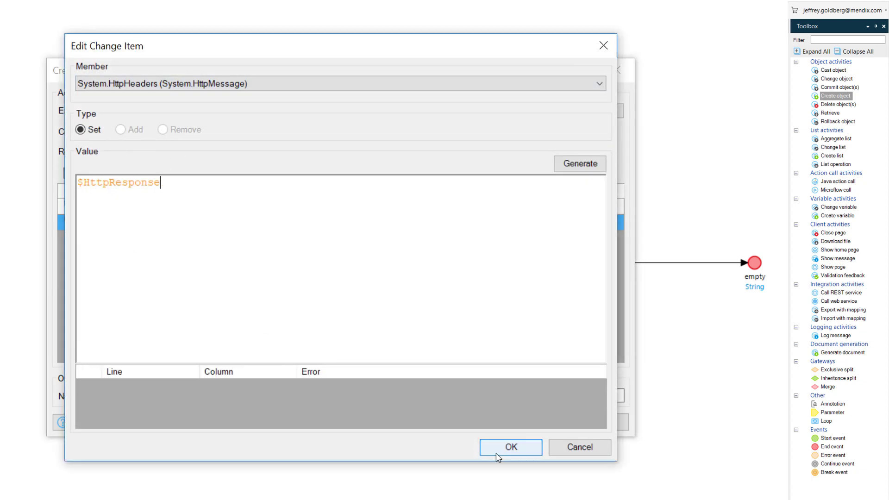
{"action": "left_click", "coordinate": [511, 447]}
{"action": "left_click", "coordinate": [535, 425]}
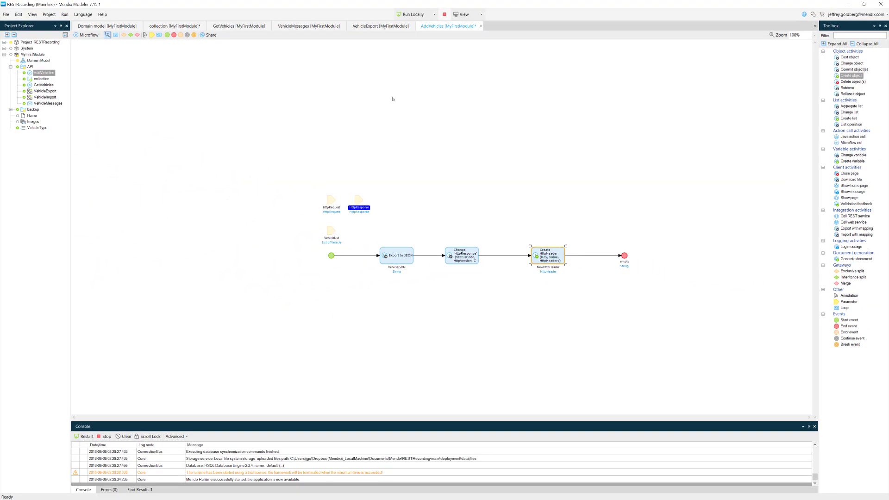
Save the changes and restart the locally running app
{"action": "left_click", "coordinate": [413, 14]}
{"action": "left_click", "coordinate": [463, 294]}
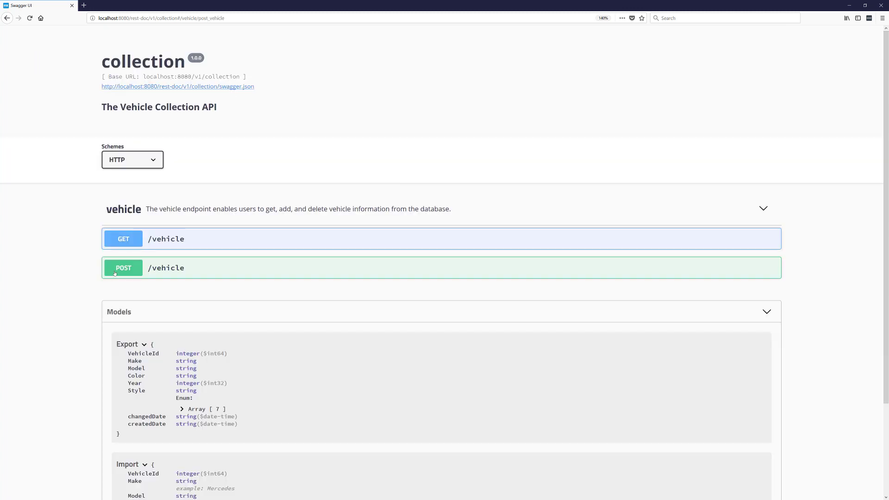
Execute POST /vehicle with the pasted Jaguar XKE and Ford F150 list as the body
{"action": "left_click", "coordinate": [455, 268]}
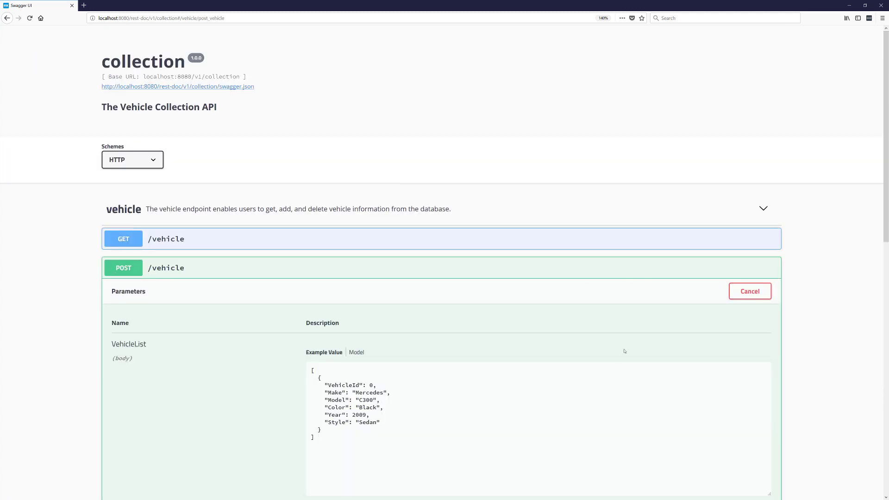
{"action": "scroll", "coordinate": [619, 356], "scroll_direction": "down", "scroll_amount": 4}
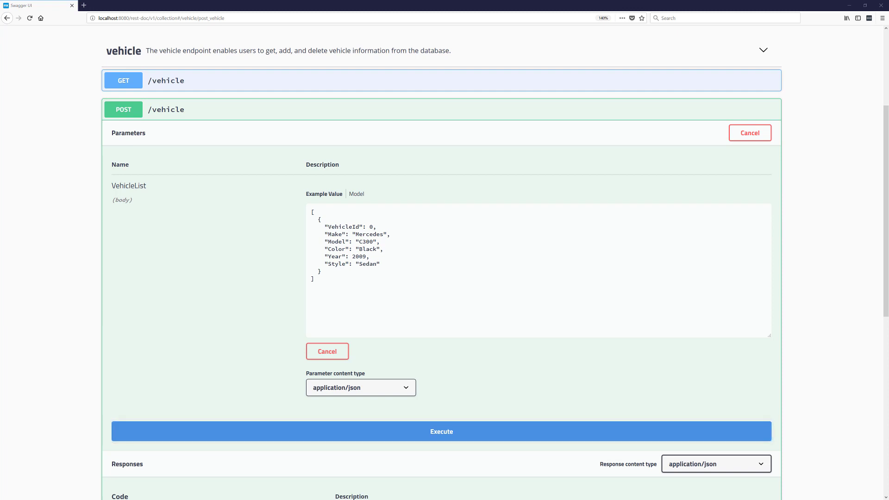
{"action": "left_click", "coordinate": [457, 234]}
{"action": "key", "text": "ctrl+a"}
{"action": "type", "text": "[{   \"VehicleId\": 0,   \"Make\": \"Jaguar\",   \"Model\": \"XKE\",   \"Color\": \"British Racing Green\",   \"Year\": 1967,   \"Style\": \"Coupe\" }, {   \"VehicleId\": 0,   \"Make\": \"Ford\",   \"Model\": \"F150\",   \"Color\": \"White\",   \"Year\": 1994,   \"Style\": \"Truck\" }]"}
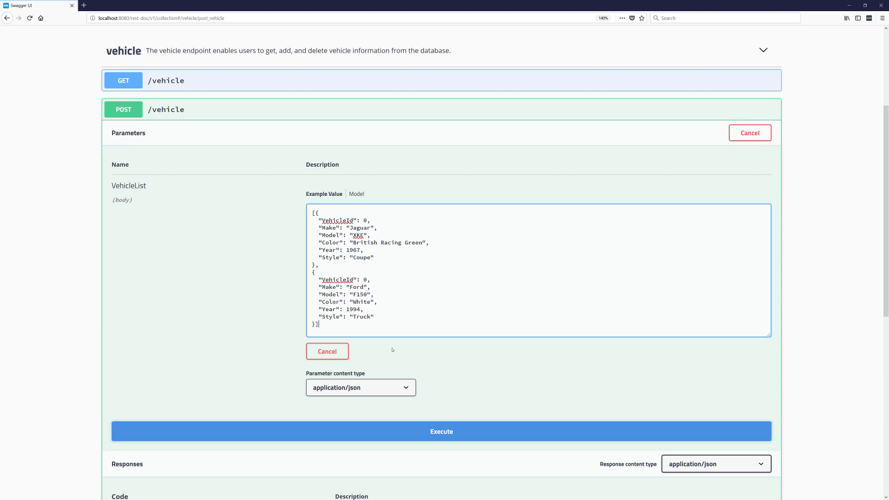
{"action": "left_click", "coordinate": [457, 431]}
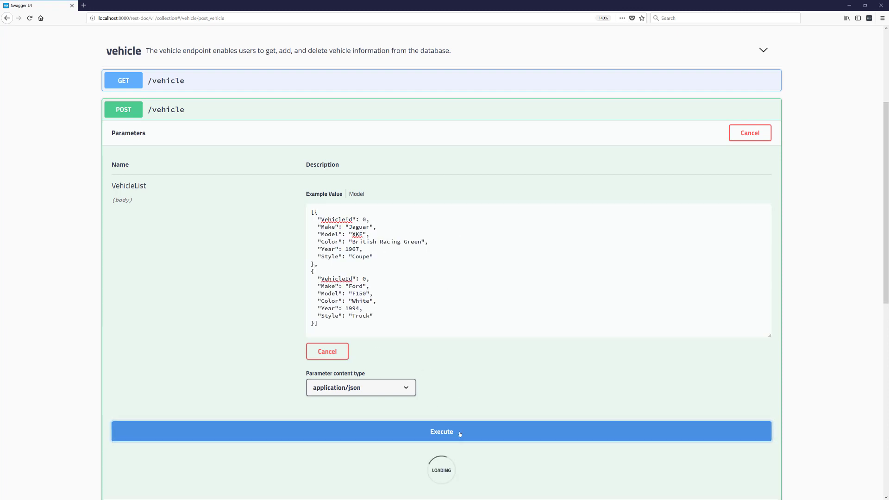
{"action": "scroll", "coordinate": [459, 435], "scroll_direction": "down", "scroll_amount": 5}
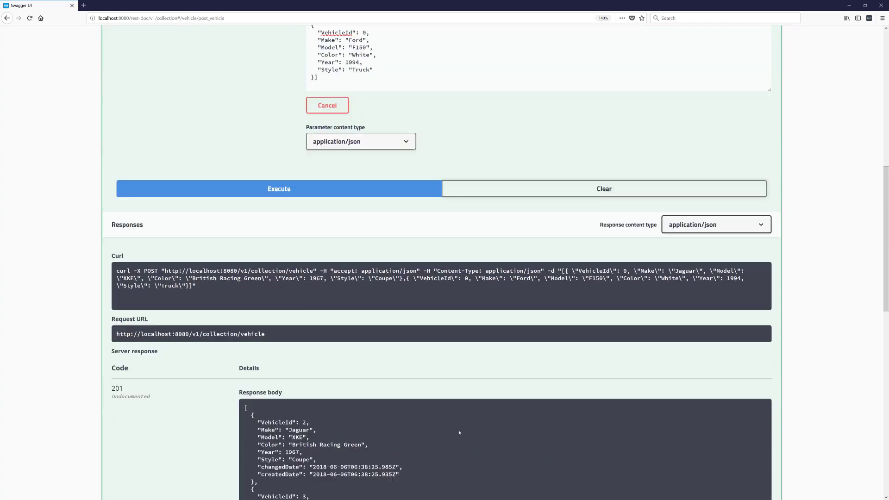
{"action": "scroll", "coordinate": [460, 433], "scroll_direction": "down", "scroll_amount": 2}
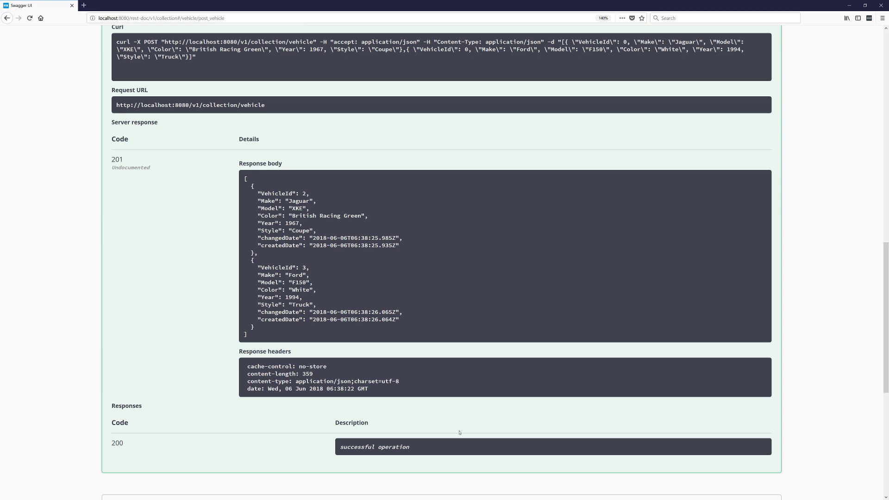
{"action": "scroll", "coordinate": [459, 433], "scroll_direction": "up", "scroll_amount": 1}
{"action": "scroll", "coordinate": [459, 377], "scroll_direction": "up", "scroll_amount": 6}
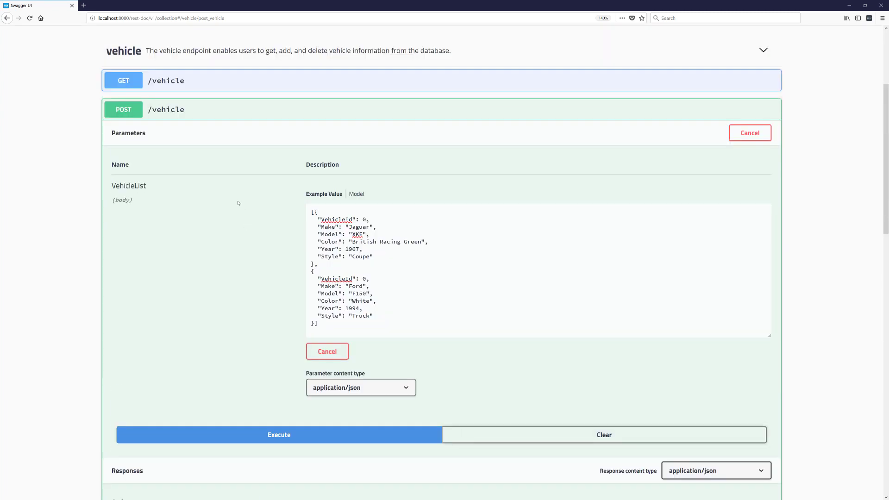
Collapse POST /vehicle and execute GET /vehicle to list all vehicles
{"action": "left_click", "coordinate": [124, 110]}
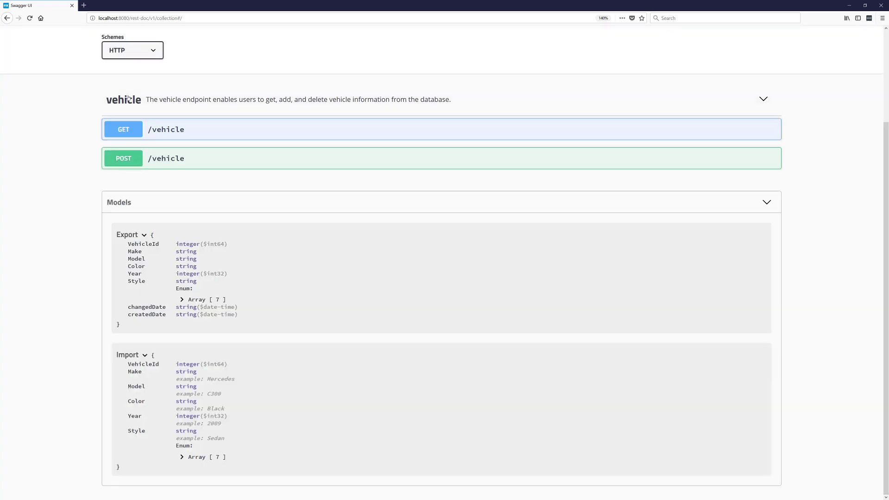
{"action": "left_click", "coordinate": [167, 130]}
{"action": "left_click", "coordinate": [744, 150]}
{"action": "left_click", "coordinate": [477, 211]}
{"action": "scroll", "coordinate": [494, 400], "scroll_direction": "down", "scroll_amount": 3}
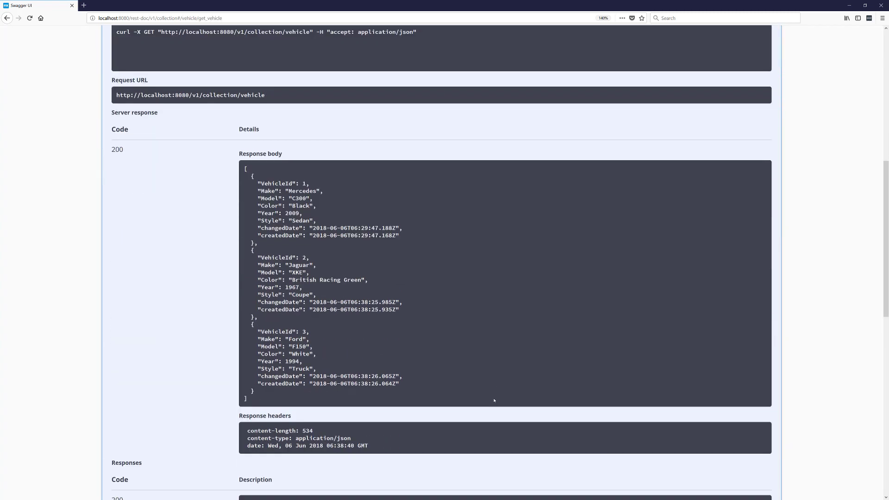